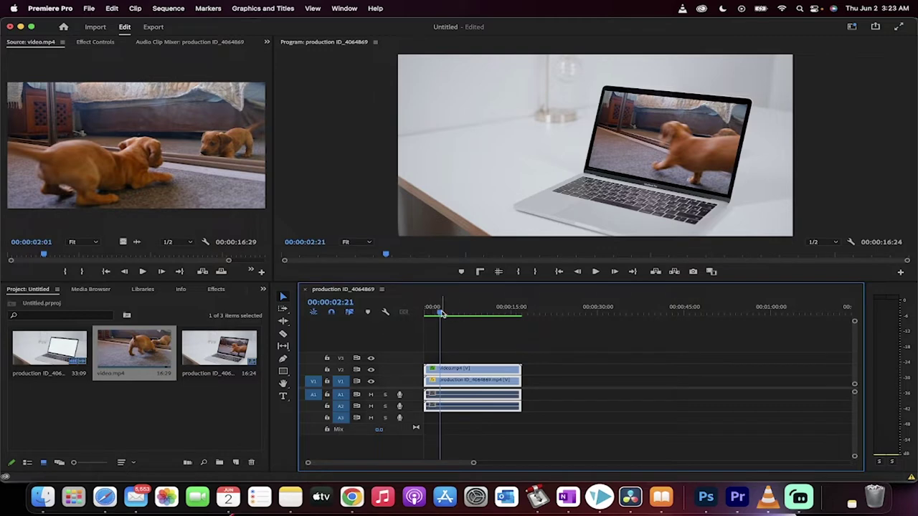
- Preview the laptop typing footage and the puppy video in the Source monitor
{"action": "double_click", "coordinate": [48, 349]}
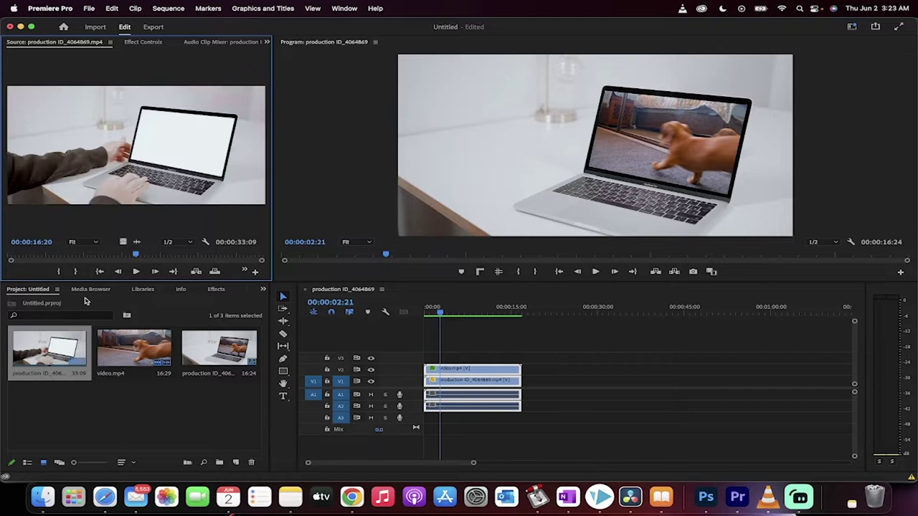
{"action": "left_click", "coordinate": [134, 271]}
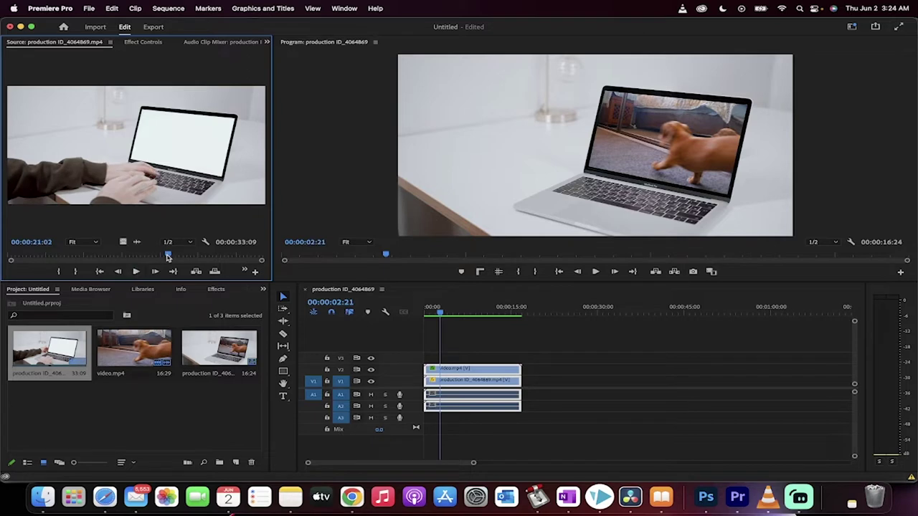
{"action": "left_click_drag", "start_coordinate": [164, 254], "coordinate": [4, 256]}
{"action": "double_click", "coordinate": [123, 344]}
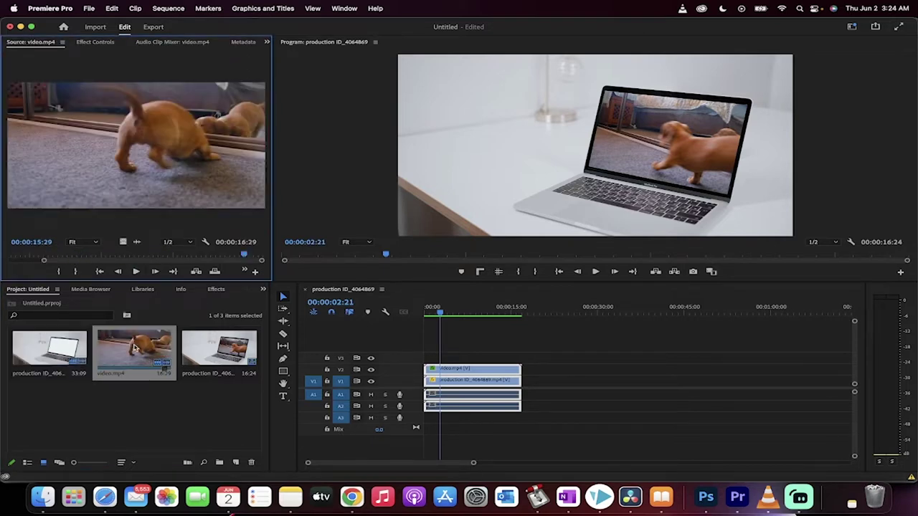
{"action": "left_click", "coordinate": [137, 271]}
{"action": "left_click", "coordinate": [137, 271]}
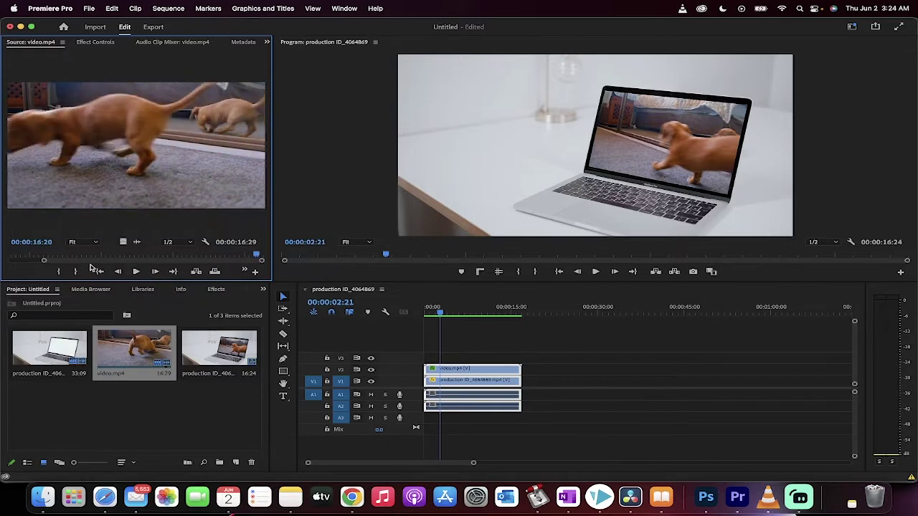
{"action": "left_click", "coordinate": [59, 337]}
{"action": "left_click", "coordinate": [101, 350]}
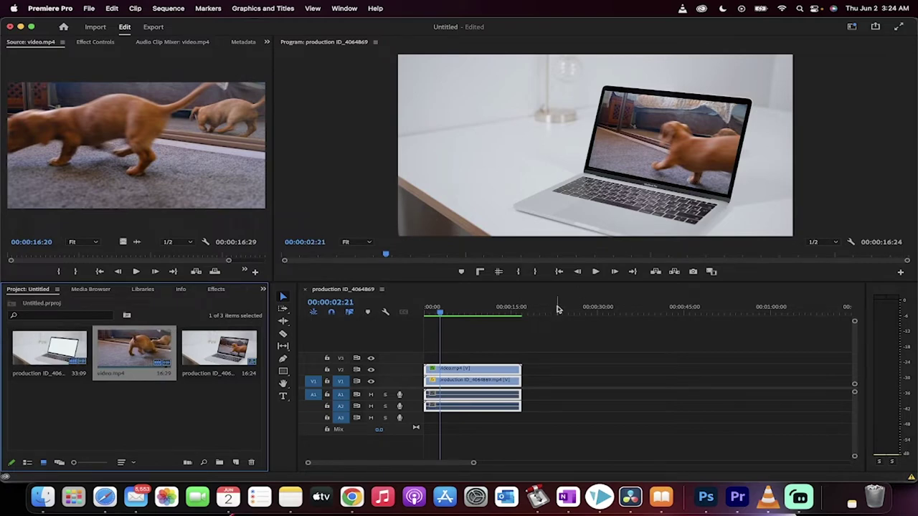
- Delete every clip from the timeline and remove the old sequence
{"action": "left_click", "coordinate": [520, 351]}
{"action": "left_click", "coordinate": [482, 372]}
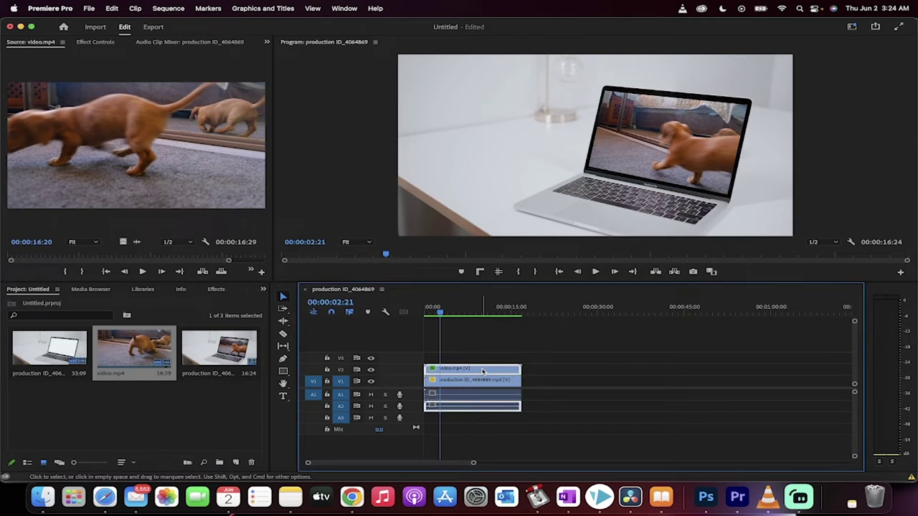
{"action": "left_click_drag", "start_coordinate": [567, 414], "coordinate": [423, 364]}
{"action": "key", "text": "Delete"}
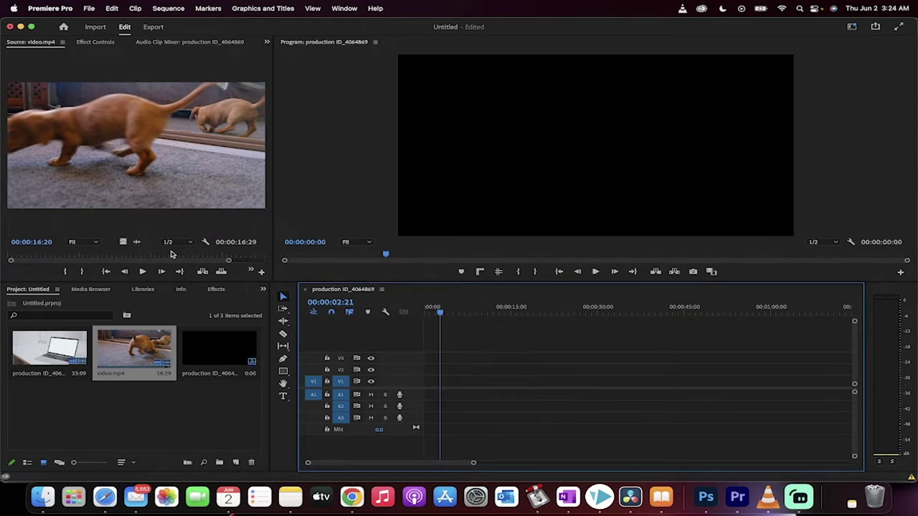
{"action": "left_click", "coordinate": [210, 339]}
{"action": "key", "text": "Delete"}
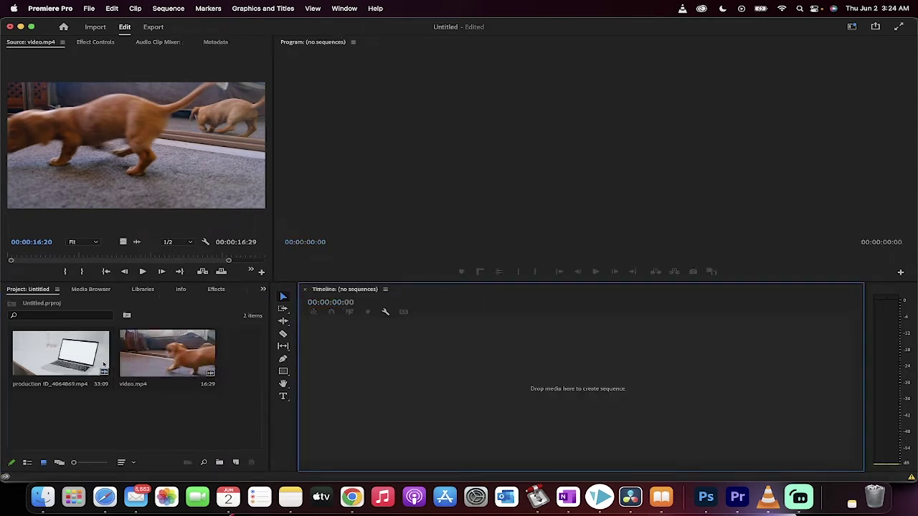
- Build a new sequence from the laptop footage and trim it to end at 00:00:08:00
{"action": "left_click", "coordinate": [81, 345]}
{"action": "left_click_drag", "start_coordinate": [29, 345], "coordinate": [357, 382]}
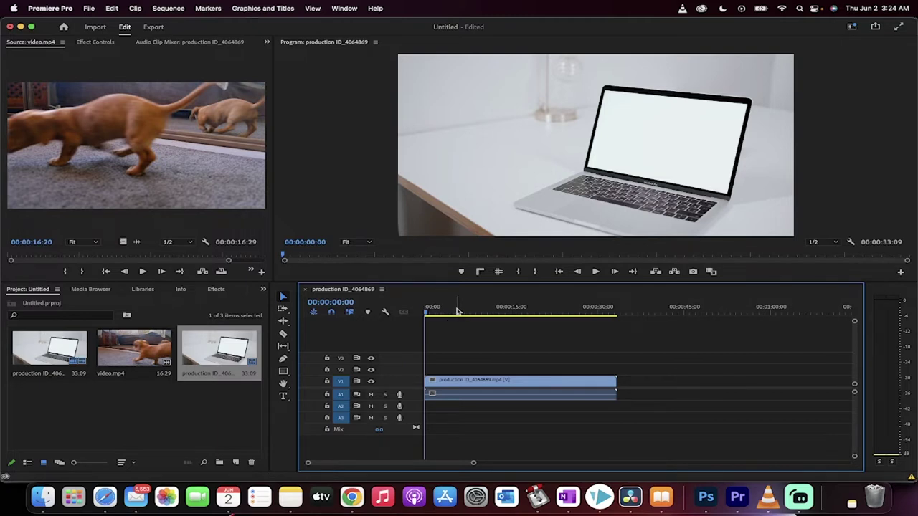
{"action": "left_click_drag", "start_coordinate": [457, 311], "coordinate": [470, 311]}
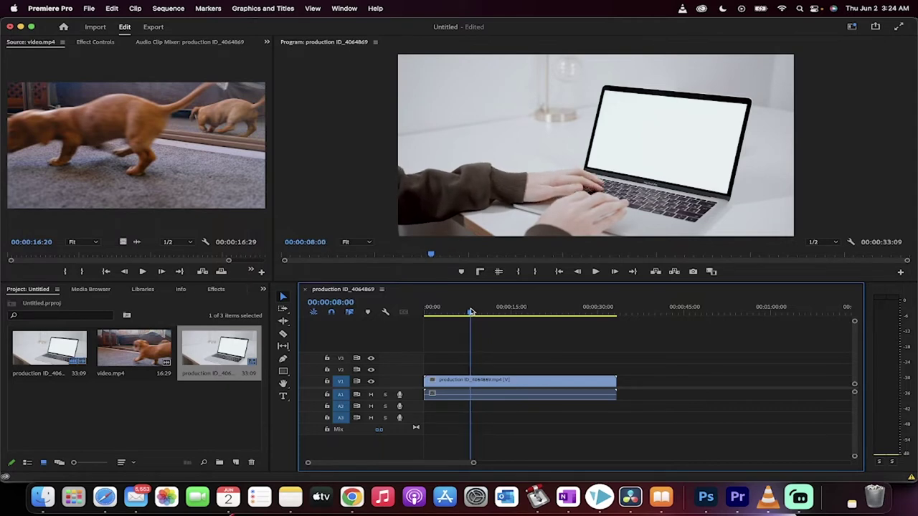
{"action": "left_click_drag", "start_coordinate": [615, 382], "coordinate": [473, 382]}
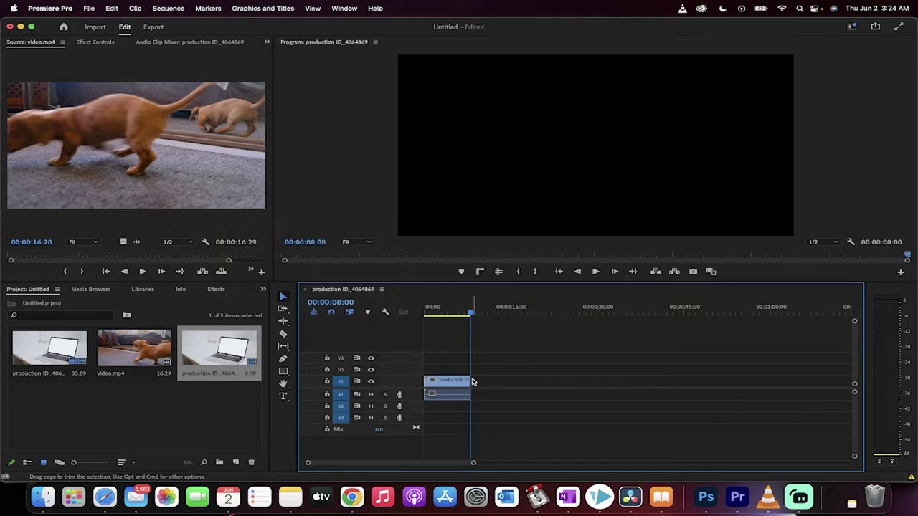
{"action": "left_click_drag", "start_coordinate": [427, 311], "coordinate": [443, 310]}
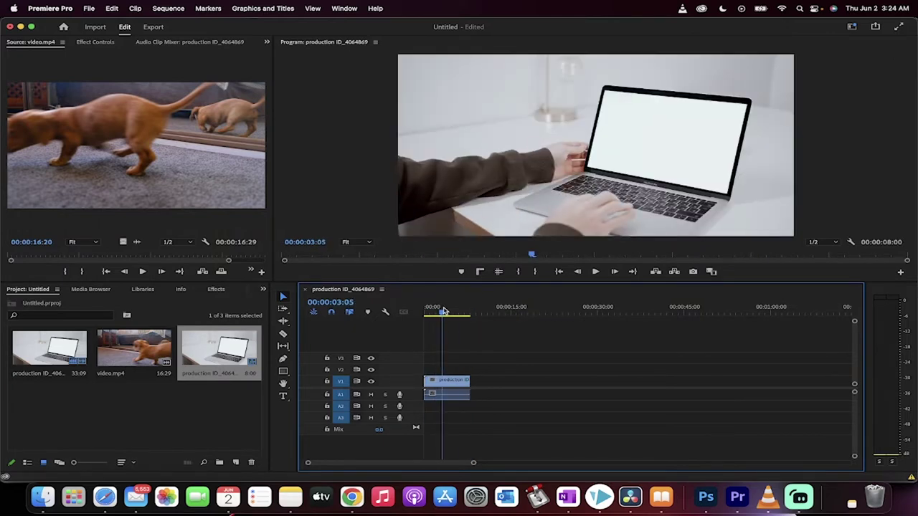
- Place video.mp4 on V2 above the laptop clip and trim its end to 8 seconds
{"action": "left_click", "coordinate": [147, 352]}
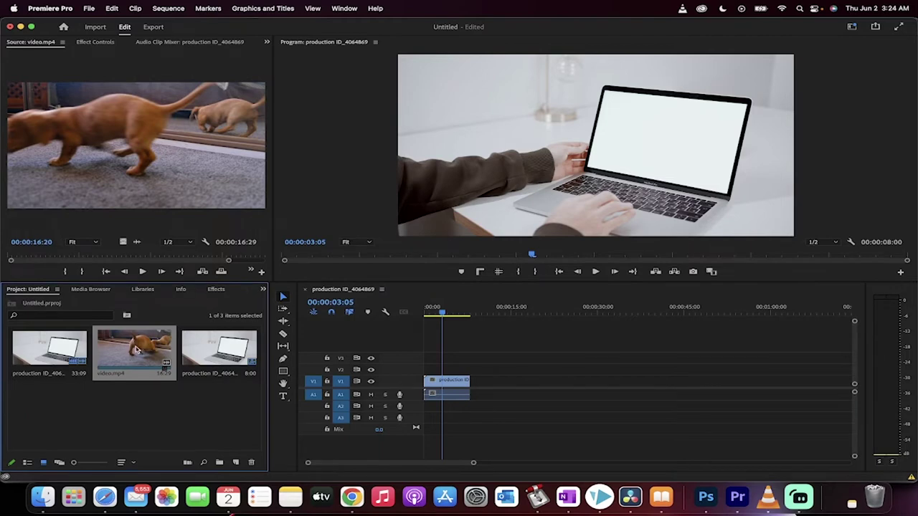
{"action": "left_click_drag", "start_coordinate": [136, 349], "coordinate": [390, 371]}
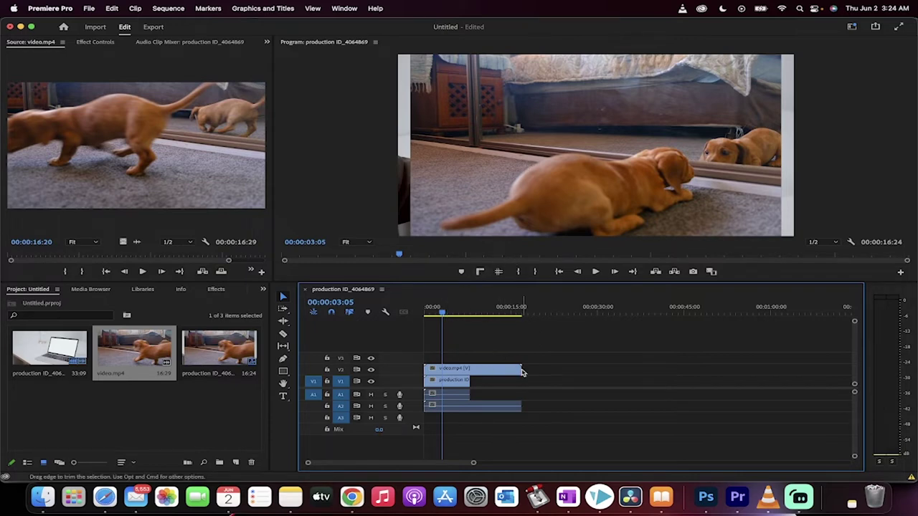
{"action": "left_click_drag", "start_coordinate": [519, 369], "coordinate": [439, 371]}
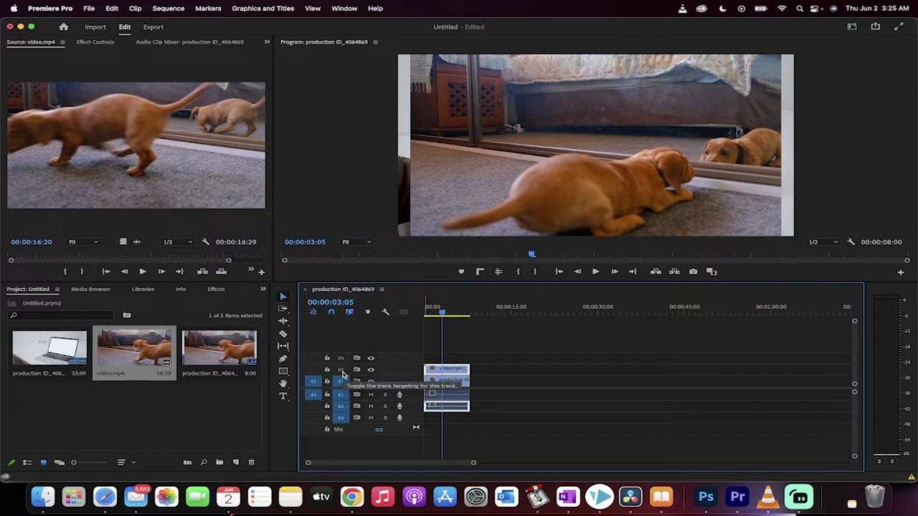
- Shrink the puppy clip and move it onto the laptop screen in the Program monitor
{"action": "left_click", "coordinate": [342, 371]}
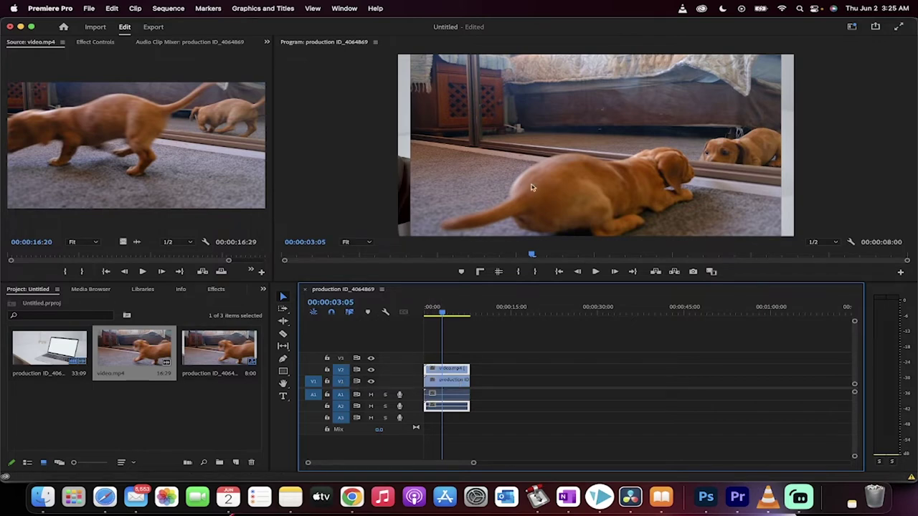
{"action": "left_click", "coordinate": [480, 180]}
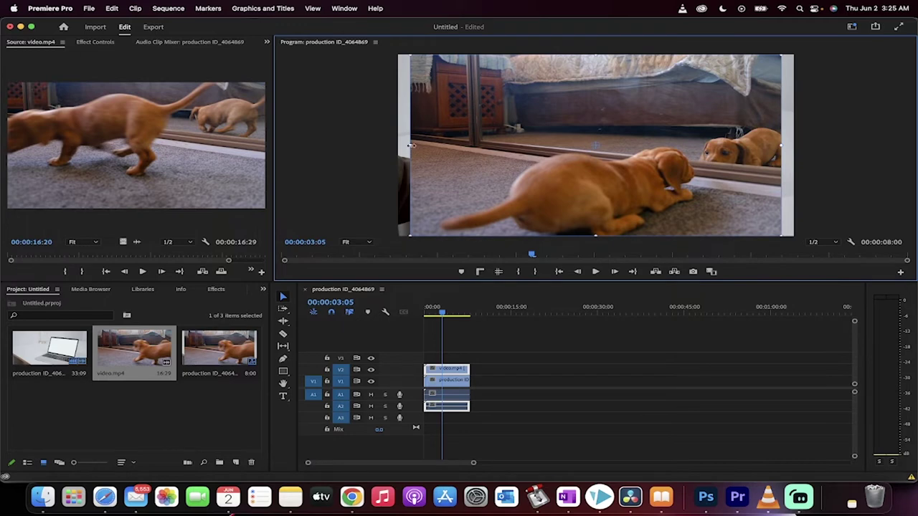
{"action": "left_click_drag", "start_coordinate": [410, 146], "coordinate": [519, 135]}
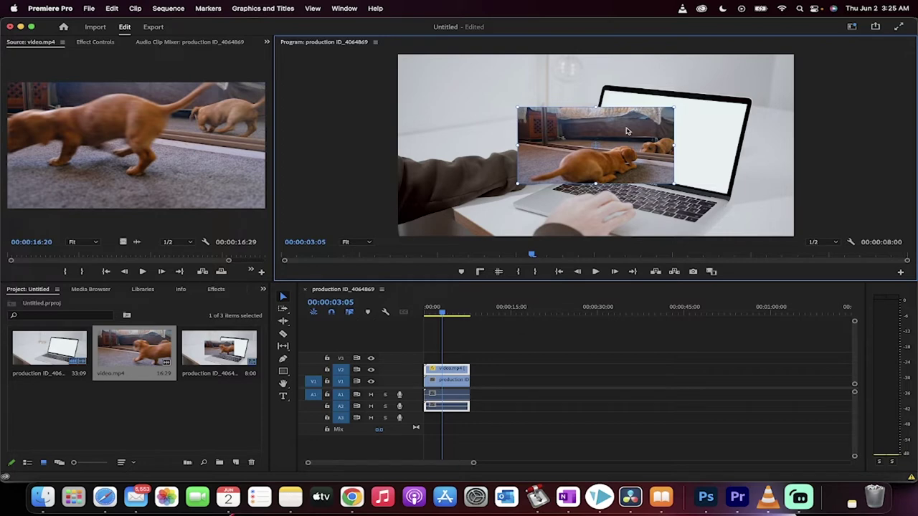
{"action": "left_click_drag", "start_coordinate": [626, 131], "coordinate": [696, 126]}
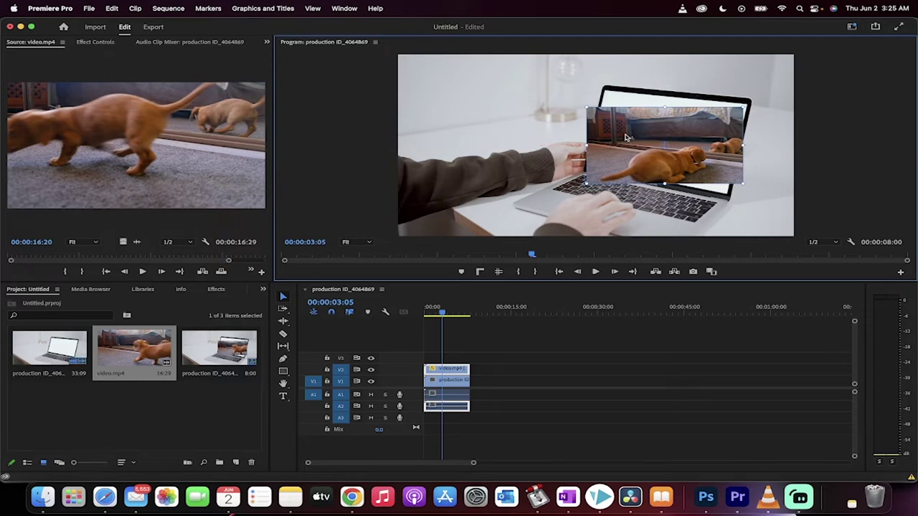
- Rotate the puppy clip slightly clockwise and nudge it into place on the screen
{"action": "left_click", "coordinate": [741, 90]}
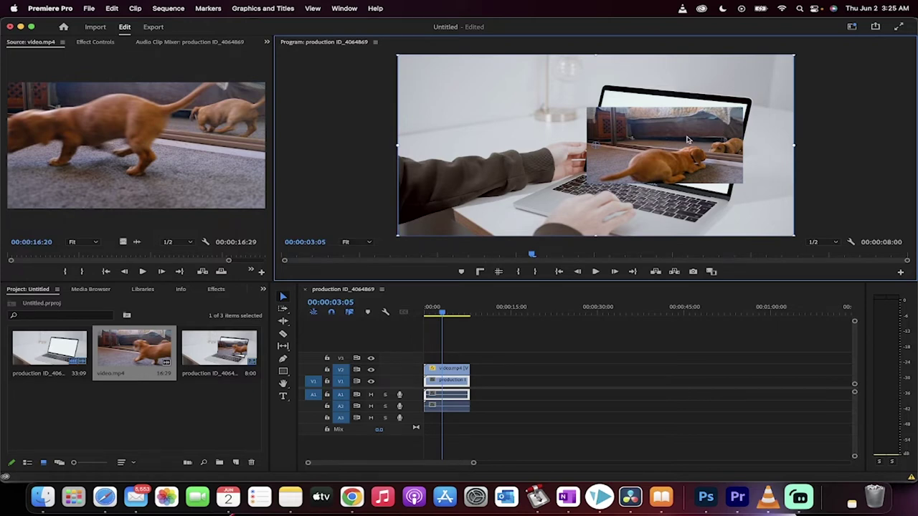
{"action": "left_click", "coordinate": [446, 406]}
{"action": "left_click", "coordinate": [644, 164]}
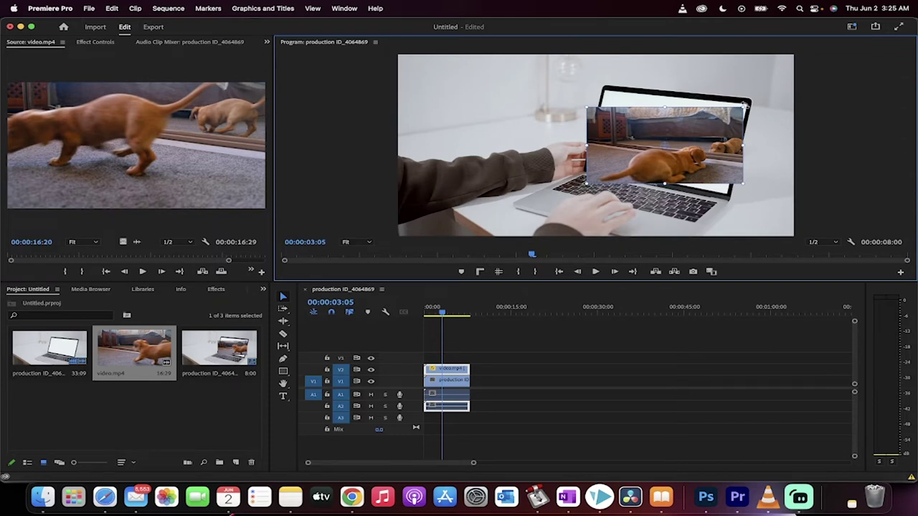
{"action": "left_click_drag", "start_coordinate": [744, 105], "coordinate": [747, 122]}
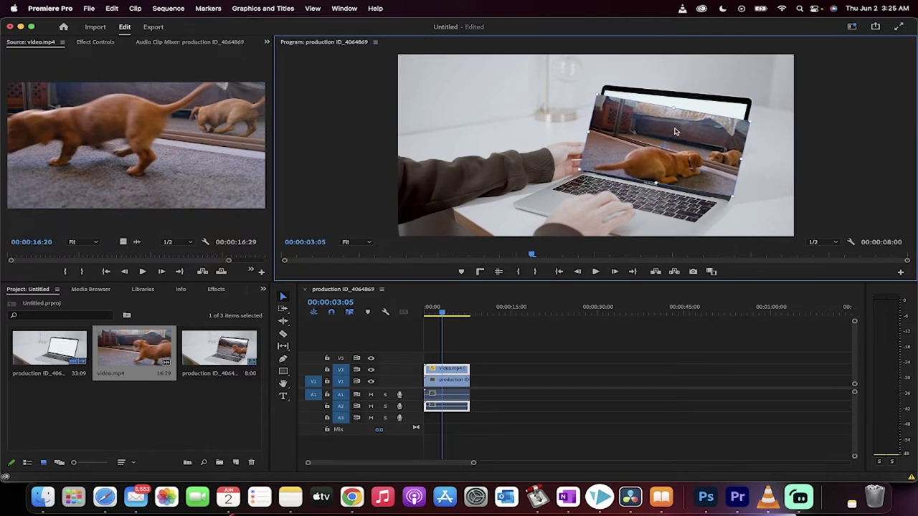
{"action": "left_click_drag", "start_coordinate": [668, 132], "coordinate": [683, 125]}
{"action": "key", "text": "super+z"}
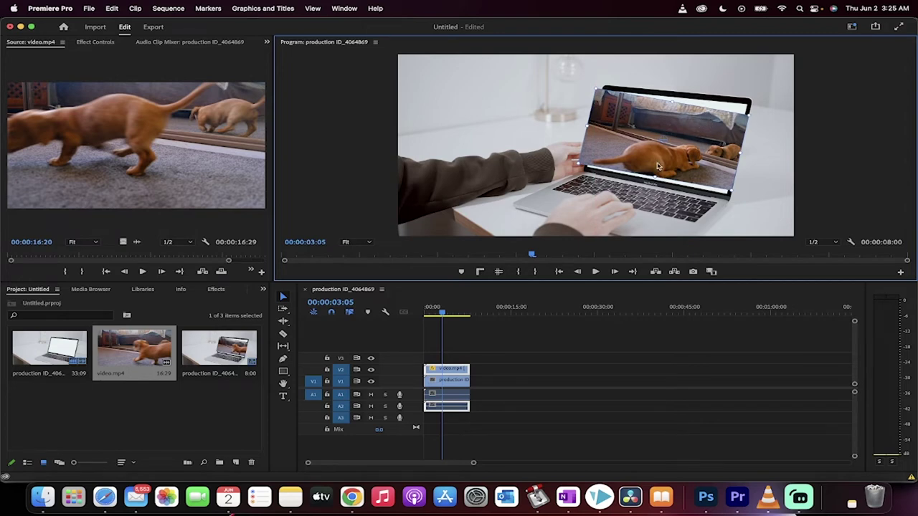
- Search the Effects panel for 'corne' and apply Corner Pin to the V2 puppy clip
{"action": "left_click", "coordinate": [448, 367]}
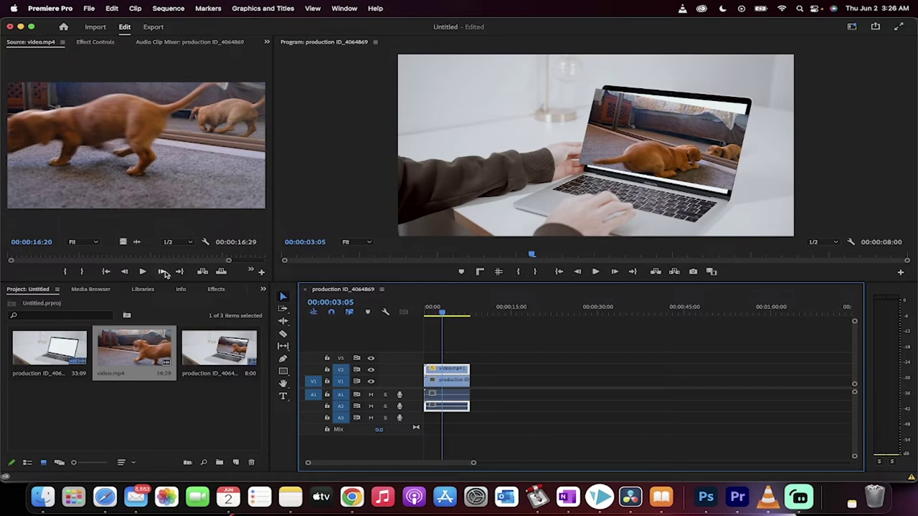
{"action": "left_click", "coordinate": [212, 291]}
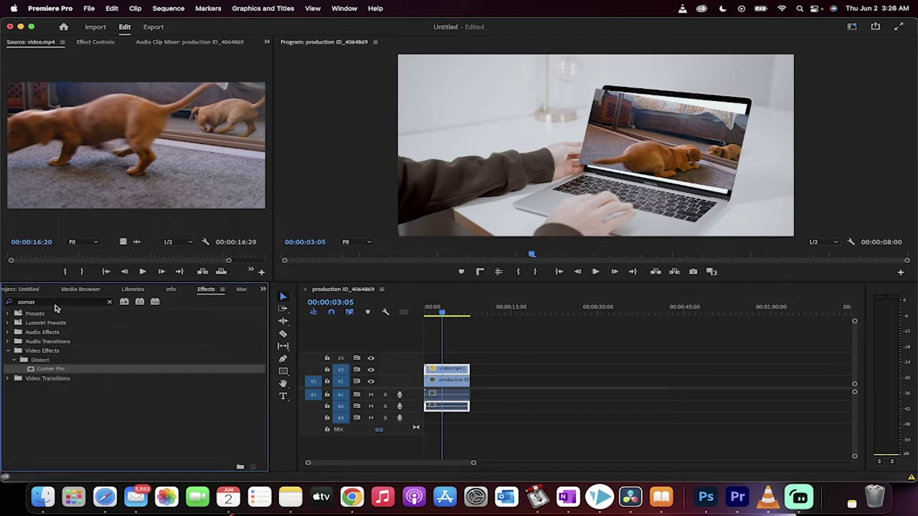
{"action": "left_click", "coordinate": [109, 302]}
{"action": "type", "text": "corne"}
{"action": "left_click", "coordinate": [47, 369]}
{"action": "left_click_drag", "start_coordinate": [45, 370], "coordinate": [435, 369]}
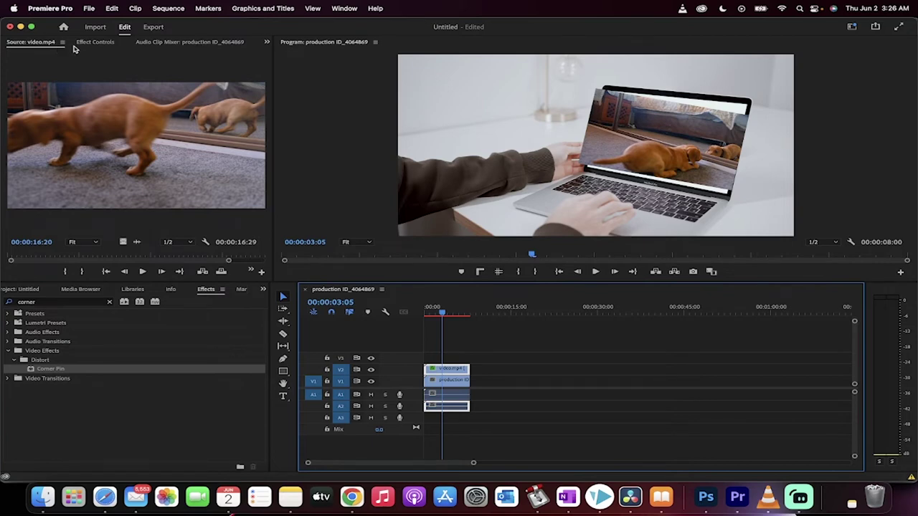
- In Effect Controls, drag the Corner Pin Upper Left and Upper Right handles to the screen's top corners
{"action": "left_click", "coordinate": [95, 42]}
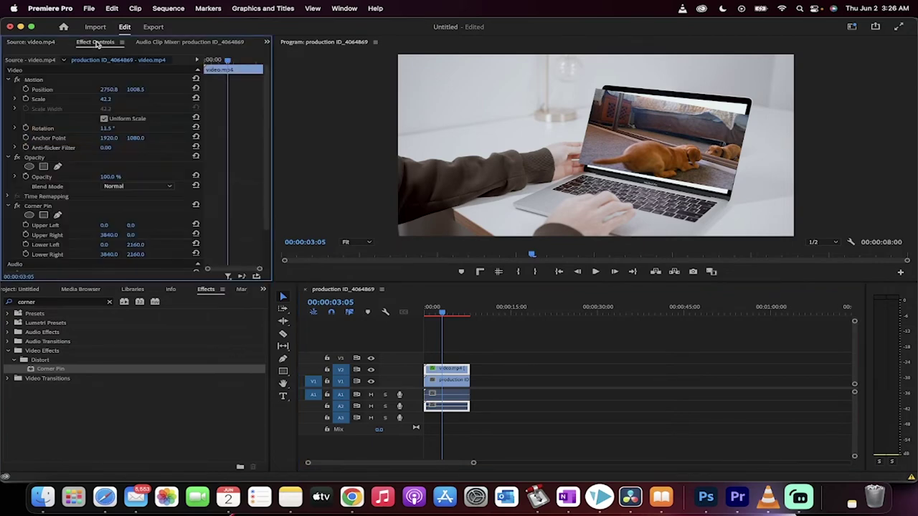
{"action": "left_click", "coordinate": [40, 207]}
{"action": "scroll", "coordinate": [39, 207], "scroll_direction": "down", "scroll_amount": 1}
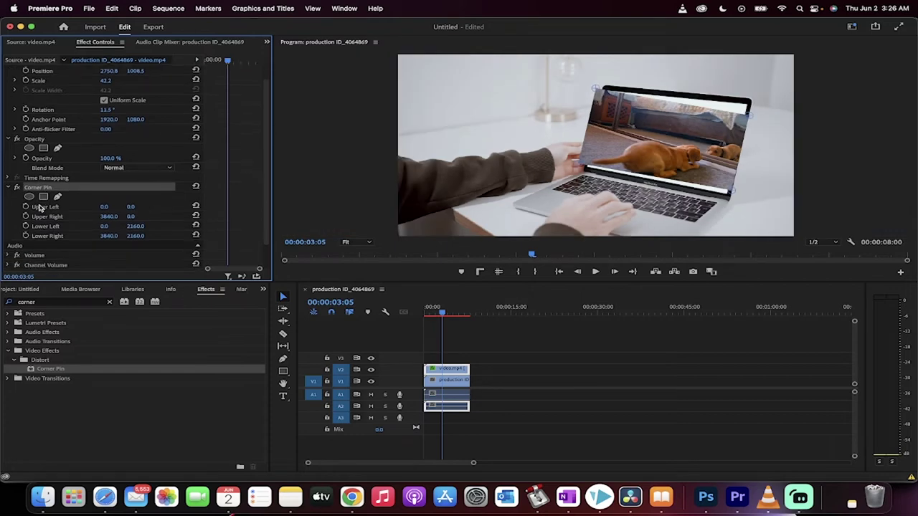
{"action": "scroll", "coordinate": [43, 191], "scroll_direction": "down", "scroll_amount": 1}
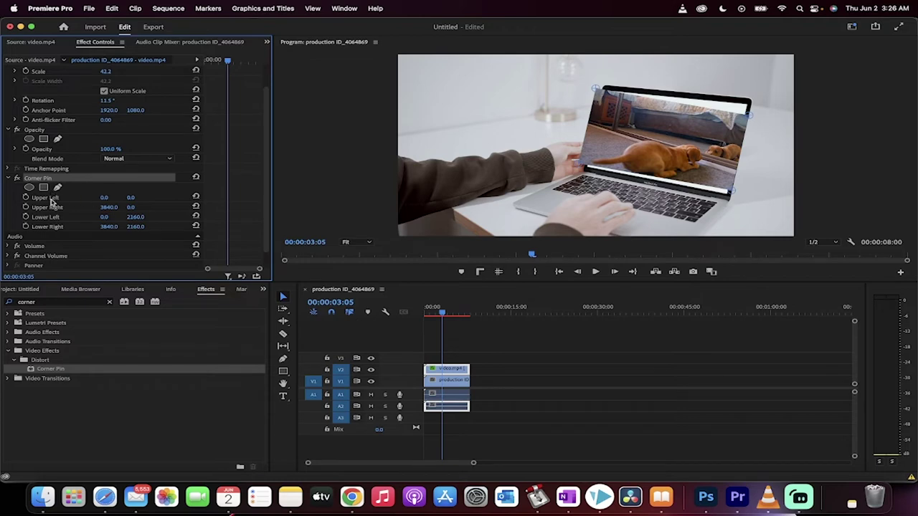
{"action": "left_click", "coordinate": [45, 199]}
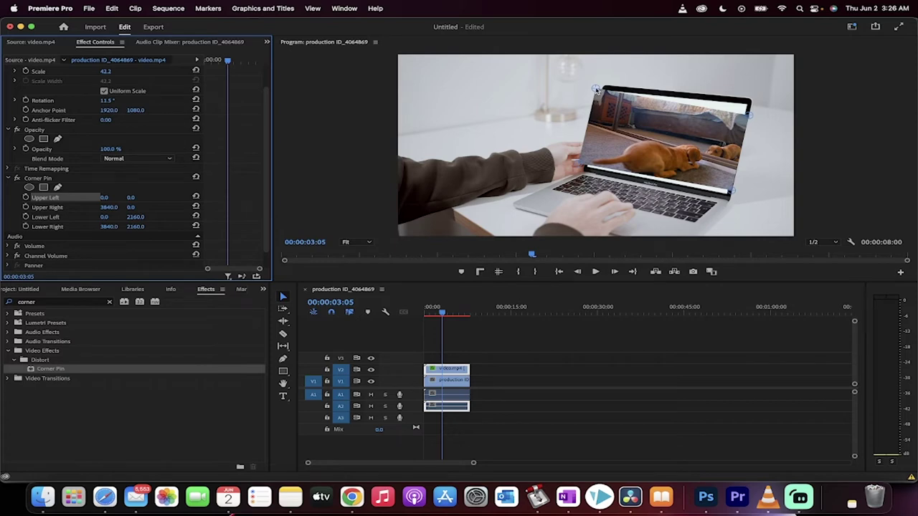
{"action": "left_click", "coordinate": [596, 90]}
{"action": "mouse_move", "coordinate": [596, 90]}
{"action": "left_mouse_down"}
{"action": "mouse_move", "coordinate": [611, 99]}
{"action": "mouse_move", "coordinate": [605, 91]}
{"action": "left_mouse_up"}
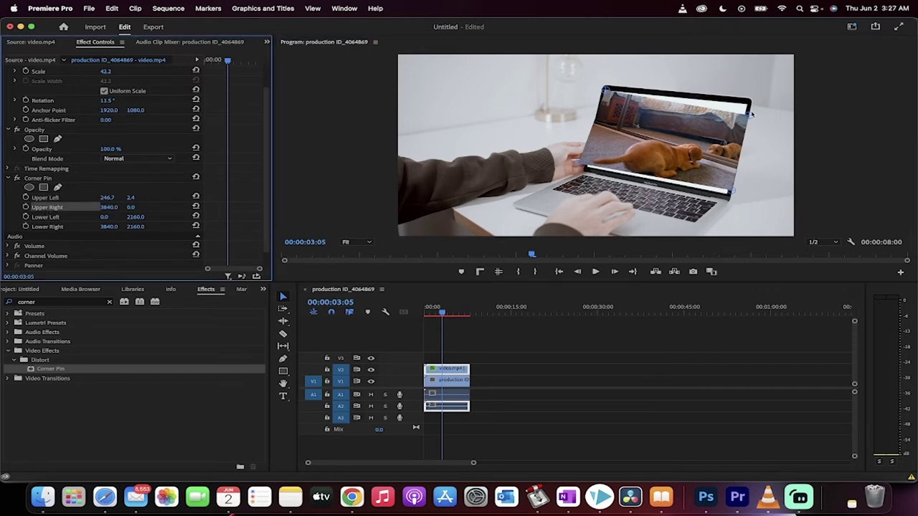
{"action": "left_click_drag", "start_coordinate": [750, 114], "coordinate": [748, 106]}
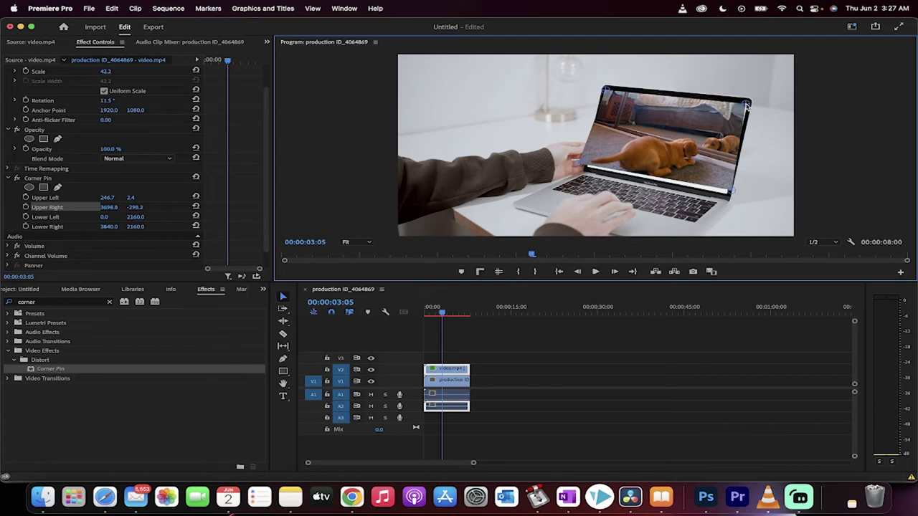
- Drag the Lower Left and Lower Right Corner Pin handles to the screen's bottom corners
{"action": "left_click", "coordinate": [58, 217]}
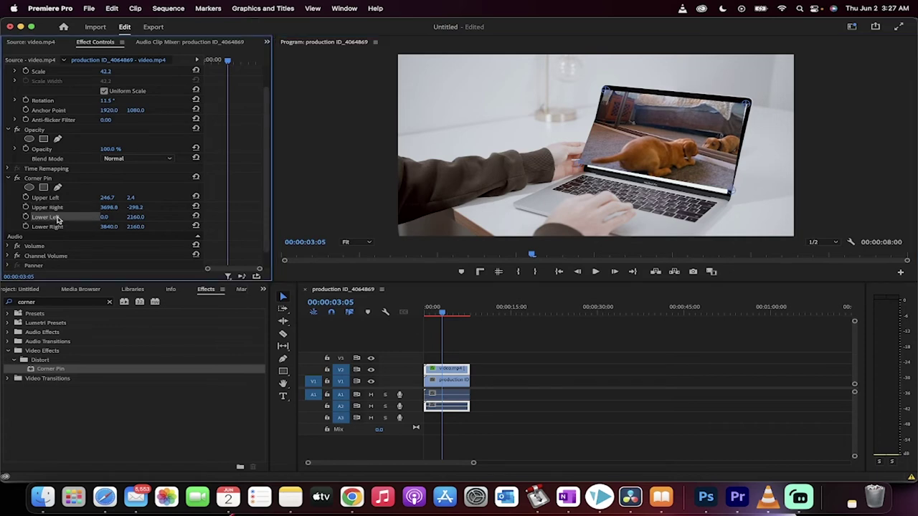
{"action": "left_click_drag", "start_coordinate": [580, 167], "coordinate": [589, 170]}
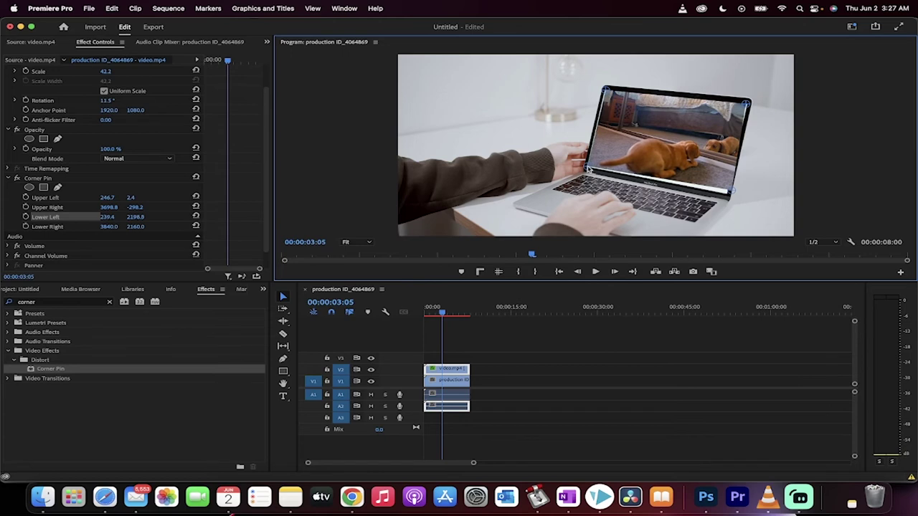
{"action": "left_click_drag", "start_coordinate": [588, 169], "coordinate": [587, 169]}
{"action": "left_click", "coordinate": [66, 227]}
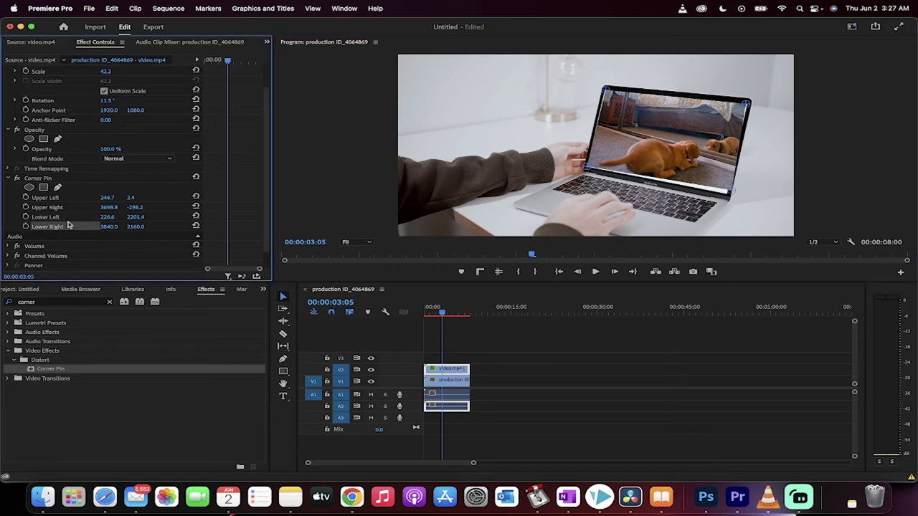
{"action": "left_click_drag", "start_coordinate": [738, 197], "coordinate": [728, 197]}
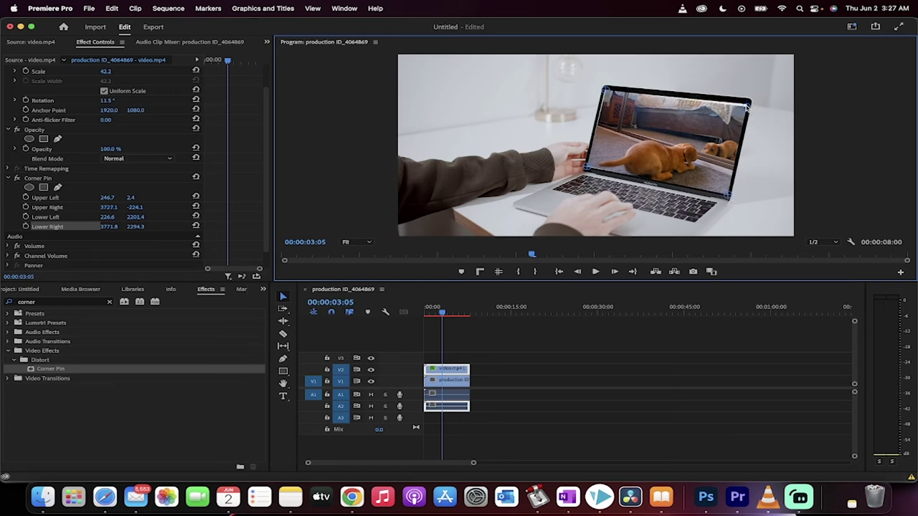
- Touch up the upper-right and upper-left corners, then deselect the clip
{"action": "left_click_drag", "start_coordinate": [748, 107], "coordinate": [746, 105]}
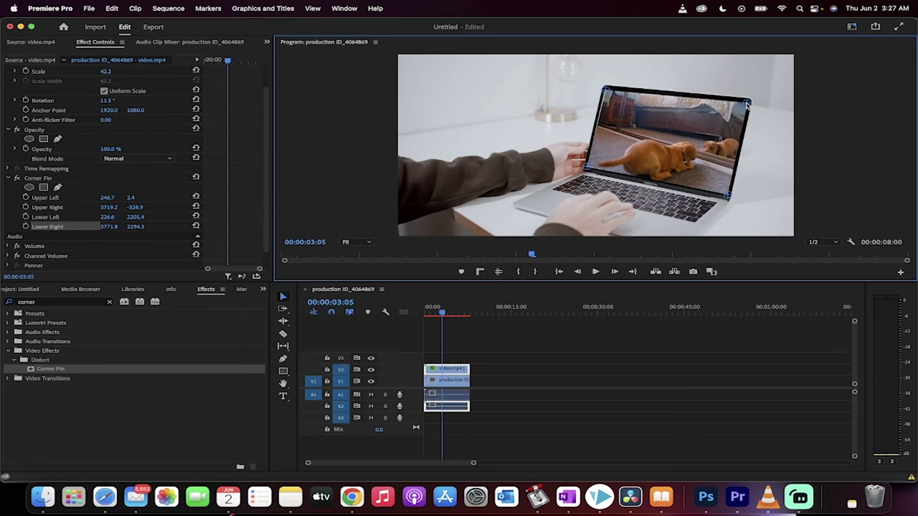
{"action": "left_click_drag", "start_coordinate": [606, 88], "coordinate": [607, 91]}
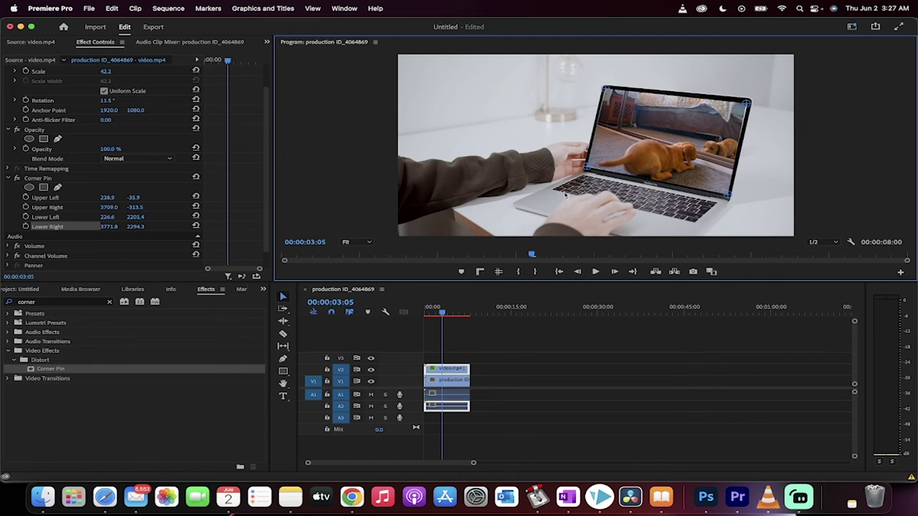
{"action": "left_click", "coordinate": [463, 339]}
- Scrub back near the start and play the composite to preview it
{"action": "left_click", "coordinate": [445, 314]}
{"action": "left_click_drag", "start_coordinate": [445, 314], "coordinate": [430, 313]}
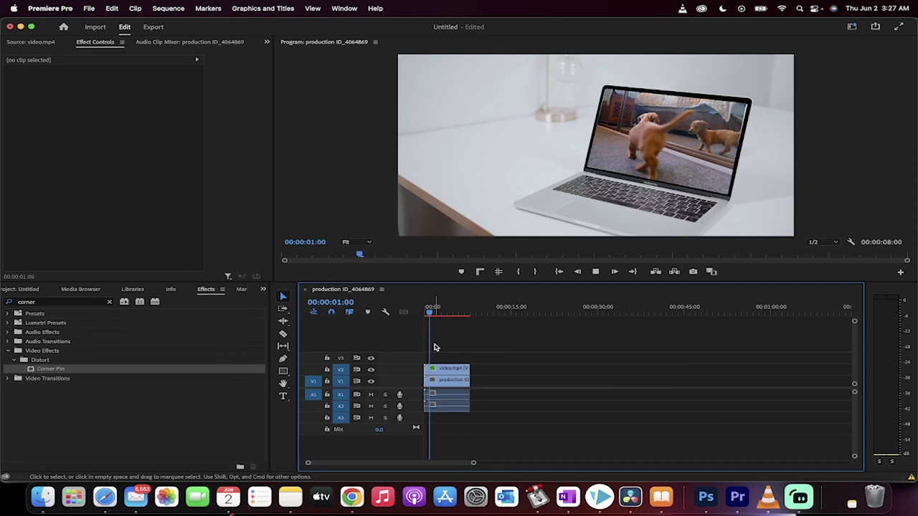
{"action": "key", "text": "space"}
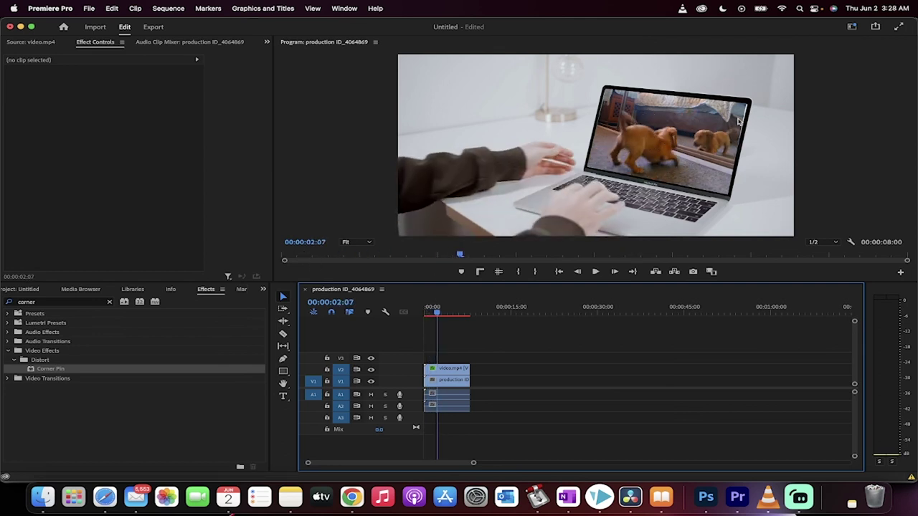
- Move the V2 clip's Corner Pin upper-right point to 3752.4, -362.2
{"action": "left_click", "coordinate": [448, 369]}
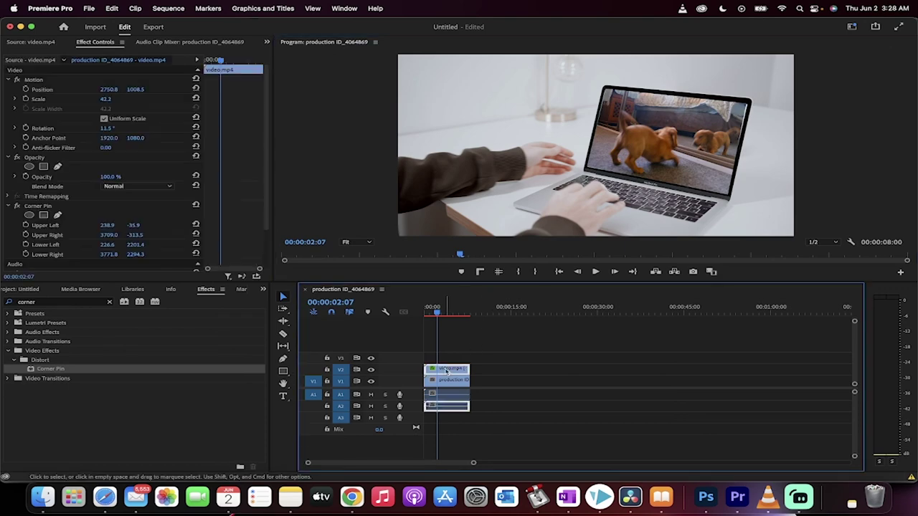
{"action": "left_click", "coordinate": [40, 208]}
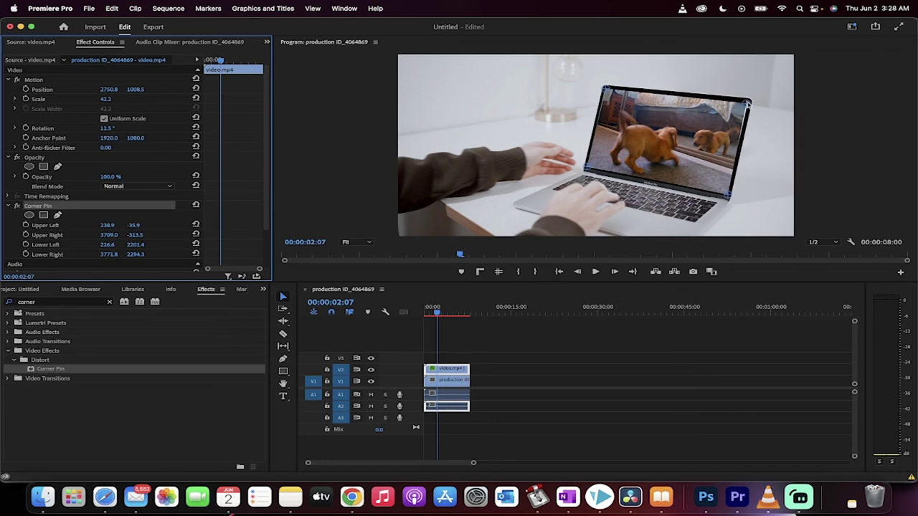
{"action": "left_click_drag", "start_coordinate": [747, 103], "coordinate": [749, 104]}
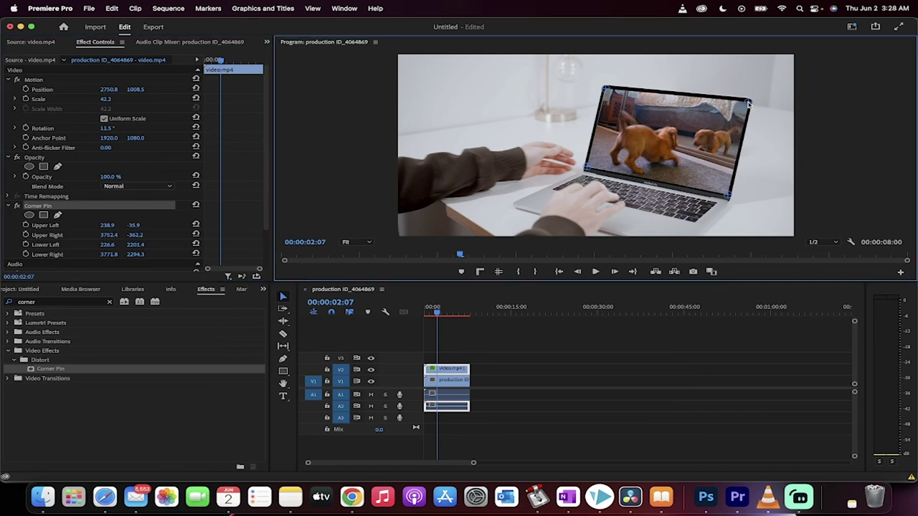